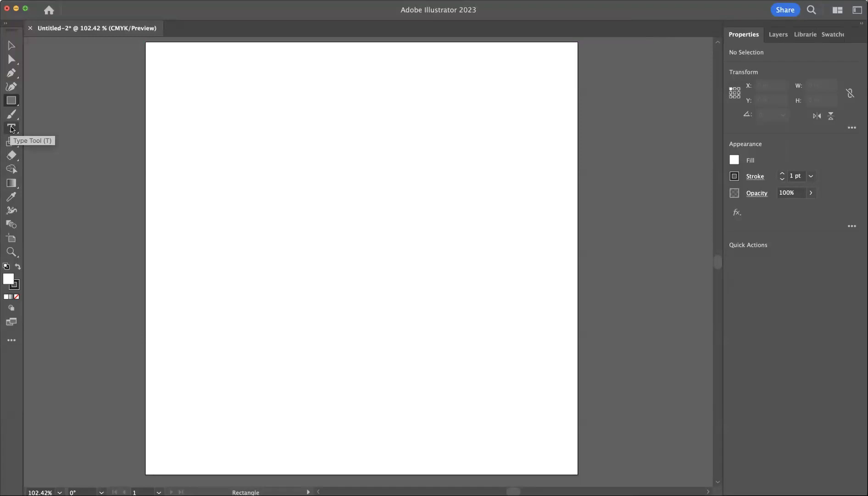
# - Start a point-type line near the artboard top reading "And here's some ty"
pyautogui.click(12, 128)
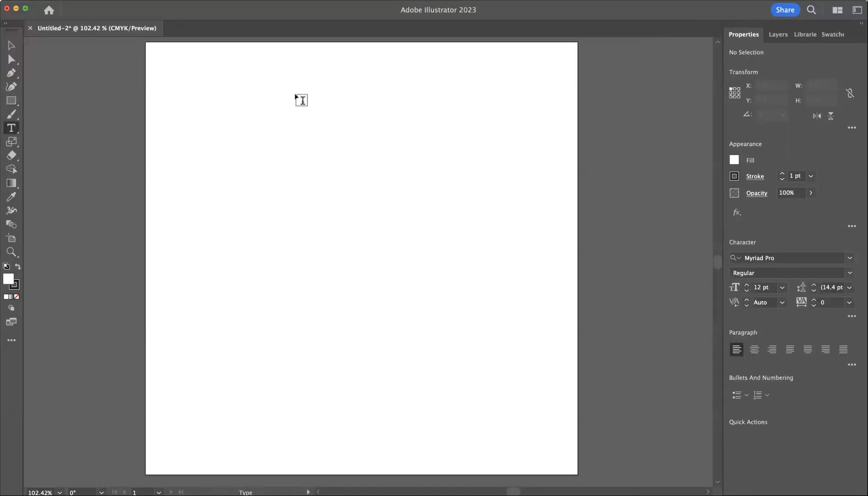
pyautogui.click(223, 98)
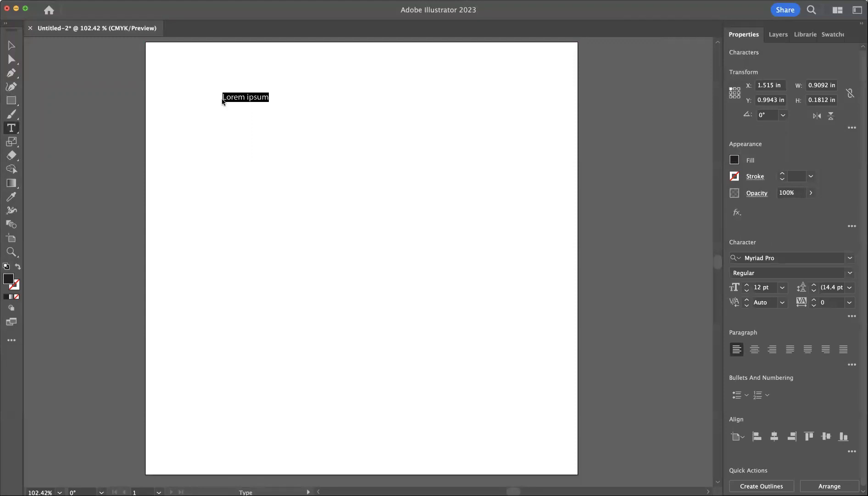
pyautogui.write('And ')
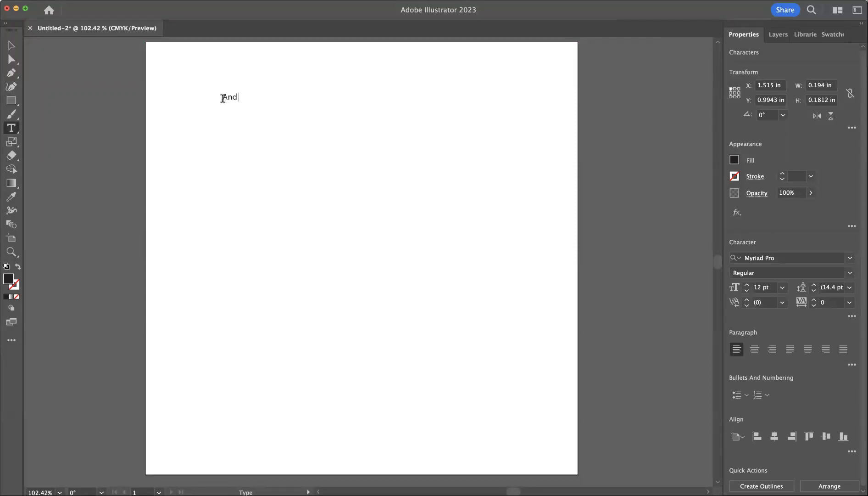
pyautogui.write("here's some type")
# - Enlarge the whole line to 23 pt and place the cursor after "type"
pyautogui.moveTo(222, 98); pyautogui.dragTo(368, 97)
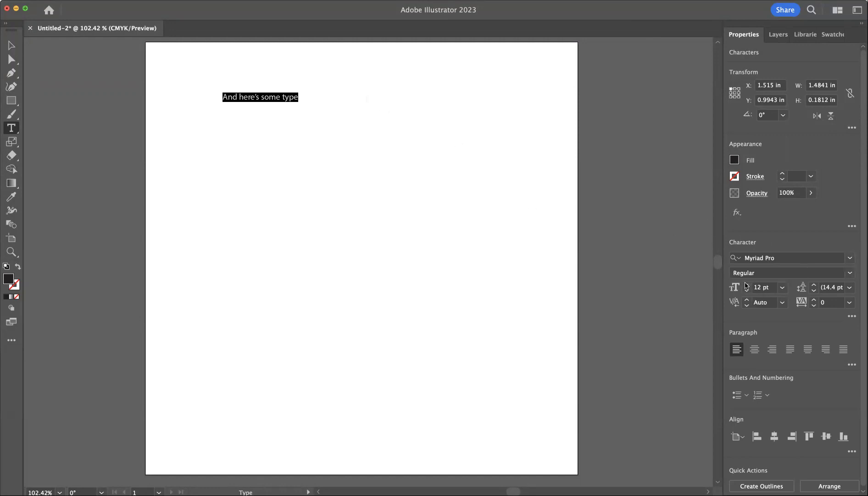
pyautogui.click(746, 285)
pyautogui.click(746, 284)
pyautogui.click(747, 285)
pyautogui.click(746, 285)
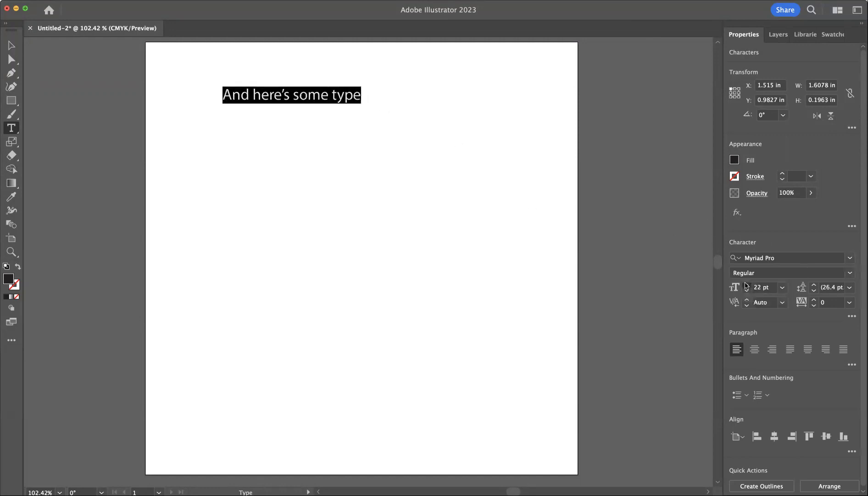
pyautogui.click(746, 285)
pyautogui.click(380, 106)
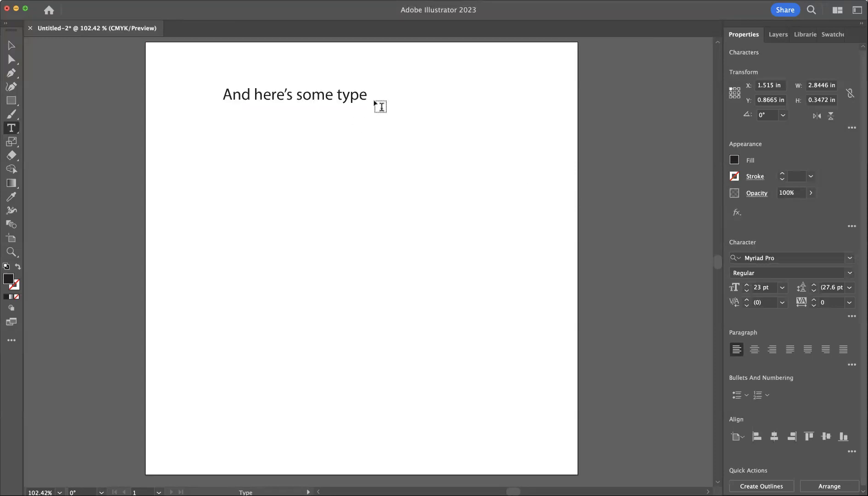
pyautogui.click(363, 95)
# - Extend the heading with "and I can just type on and on and on and it will kee"
pyautogui.write('and I ')
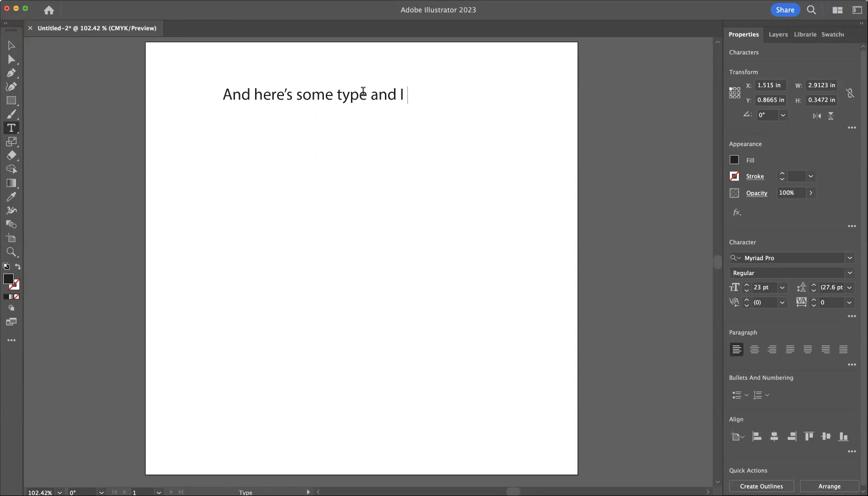
pyautogui.write('can just type on ')
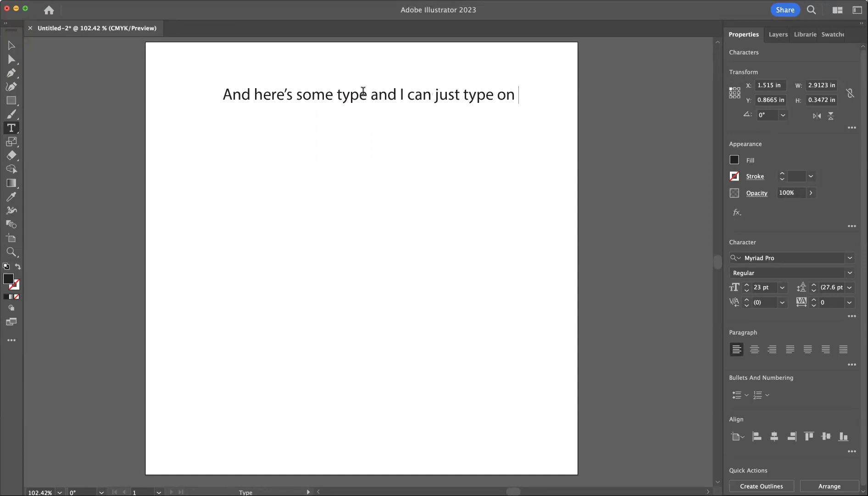
pyautogui.write('and on')
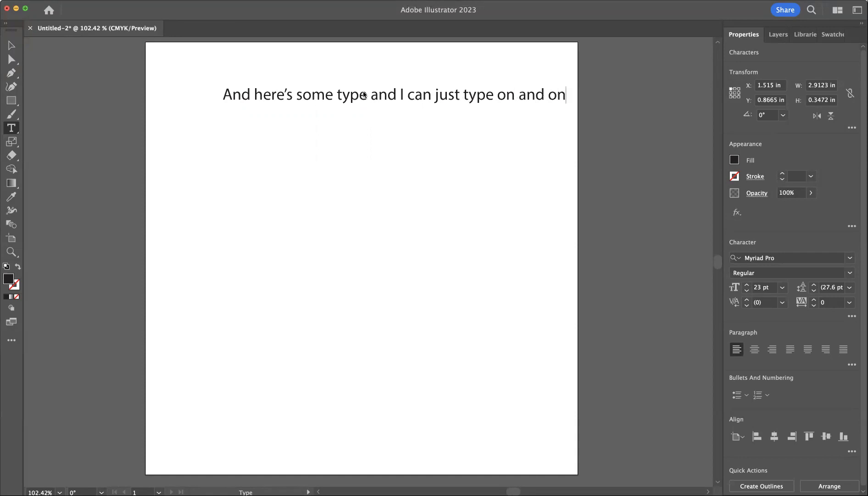
pyautogui.write(' and on and')
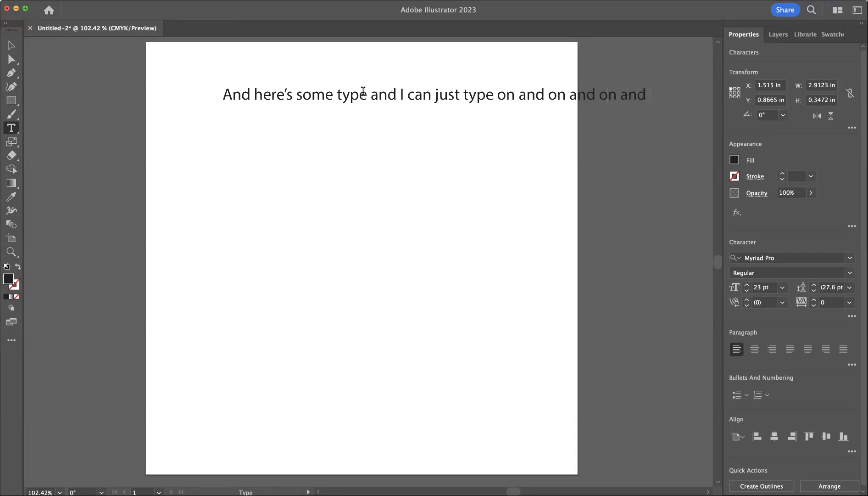
pyautogui.write(' it will kee')
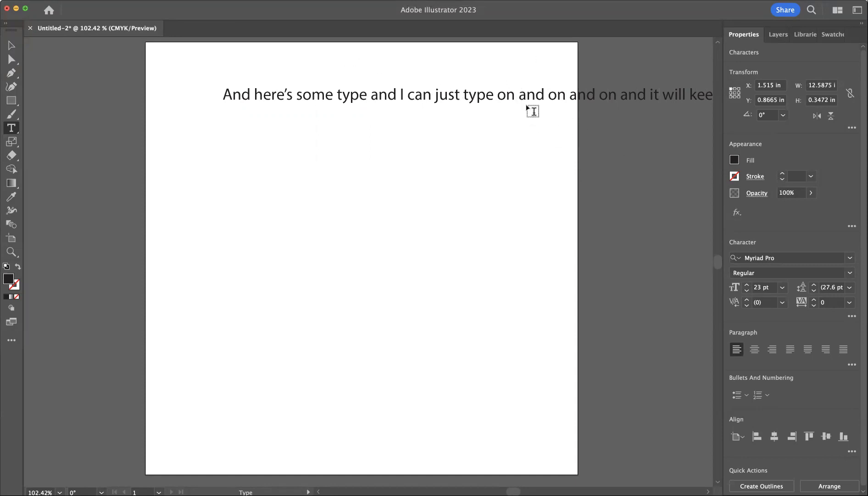
# - Break the heading into two lines, fix "scrren" to "screen", and move the block left
pyautogui.click(523, 95)
pyautogui.press('Return')
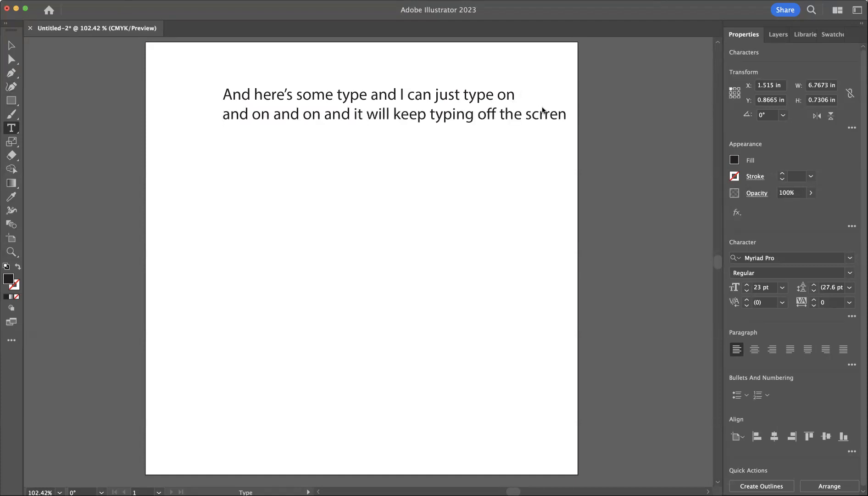
pyautogui.moveTo(544, 112); pyautogui.dragTo(549, 113)
pyautogui.write('e')
pyautogui.click(11, 45)
pyautogui.moveTo(347, 100); pyautogui.dragTo(316, 97)
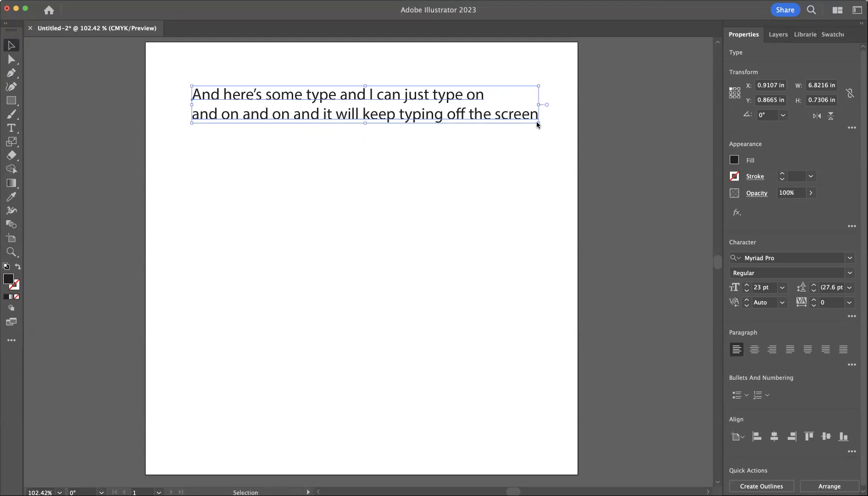
# - Scale the heading block down by its corner to 21.41 pt, 6.3492 by 0.68 in
pyautogui.press('a')
pyautogui.press('v')
pyautogui.moveTo(540, 123); pyautogui.dragTo(515, 137)
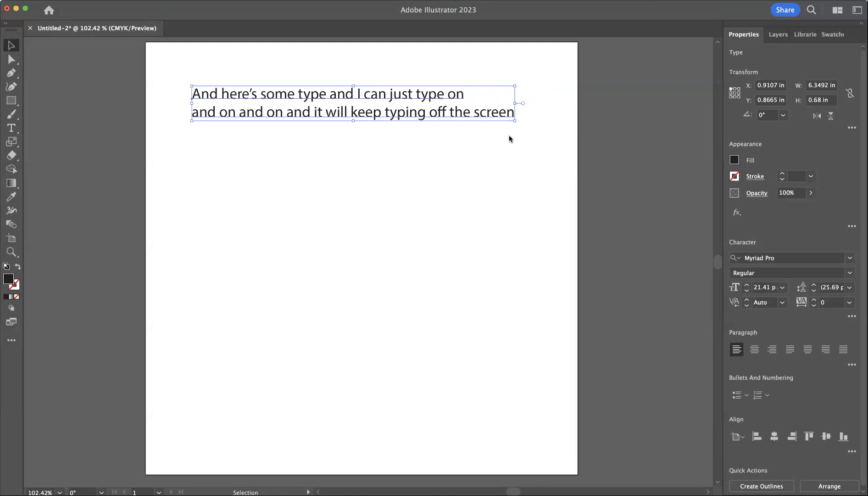
# - Rework the heading's line breaks so it ends "and on and on and it will keep typing off the screen"
pyautogui.click(509, 138)
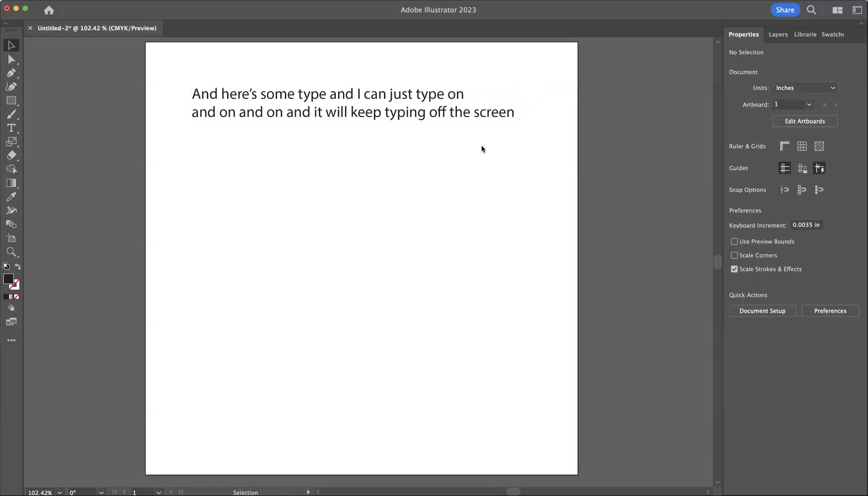
pyautogui.doubleClick(359, 111)
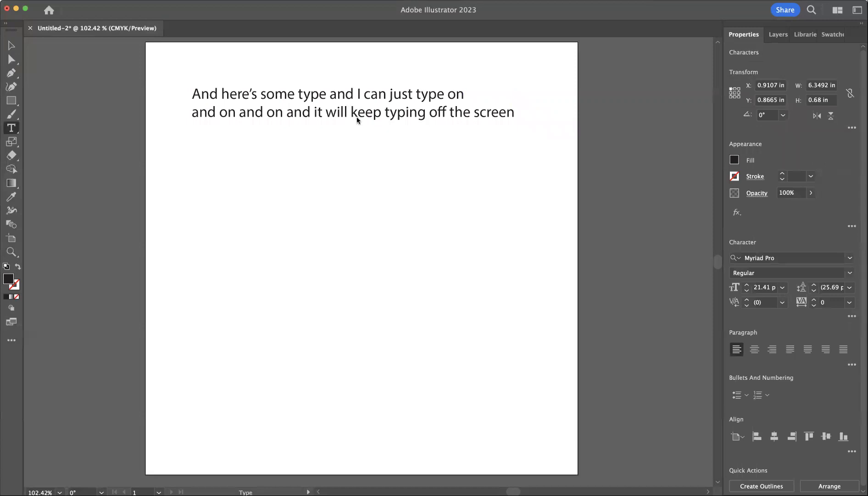
pyautogui.press('Return')
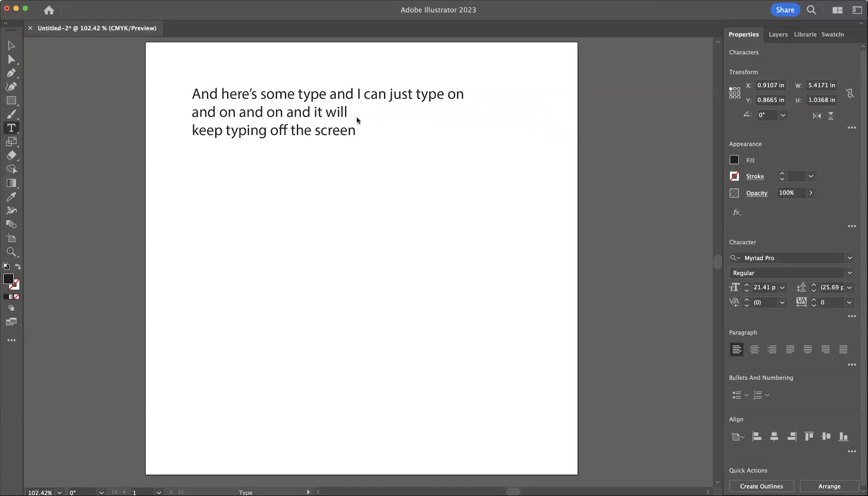
pyautogui.click(358, 94)
pyautogui.press('Return')
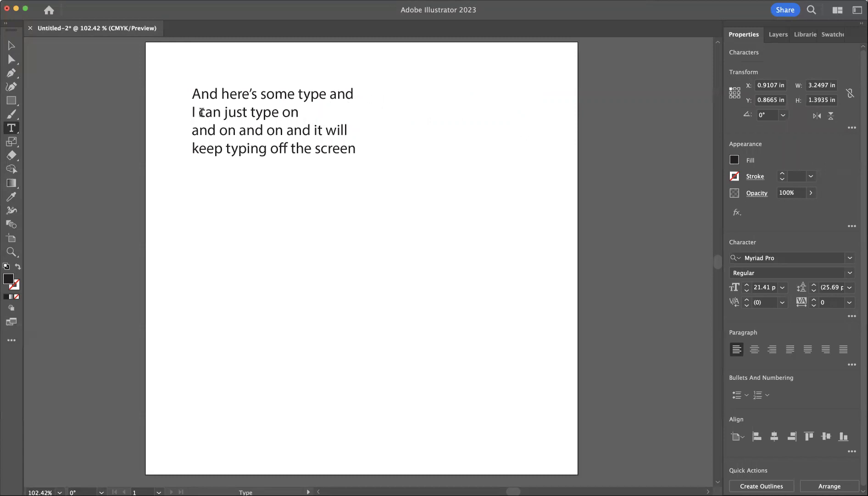
pyautogui.press('BackSpace')
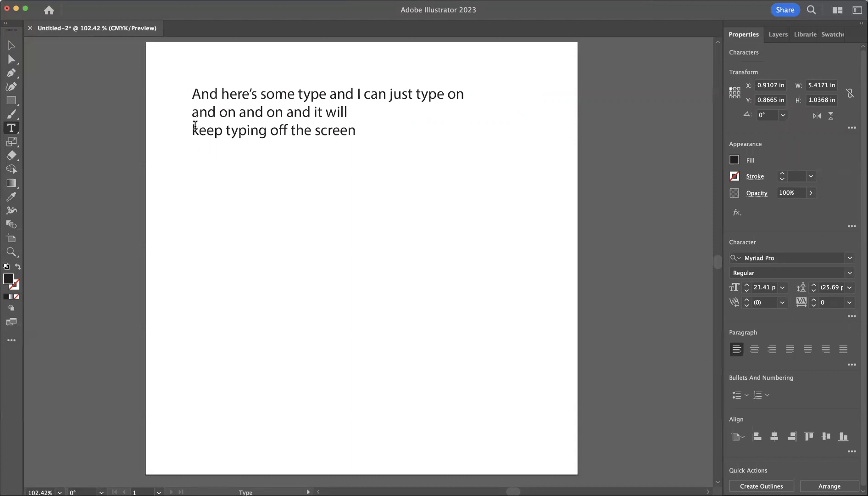
pyautogui.press('BackSpace')
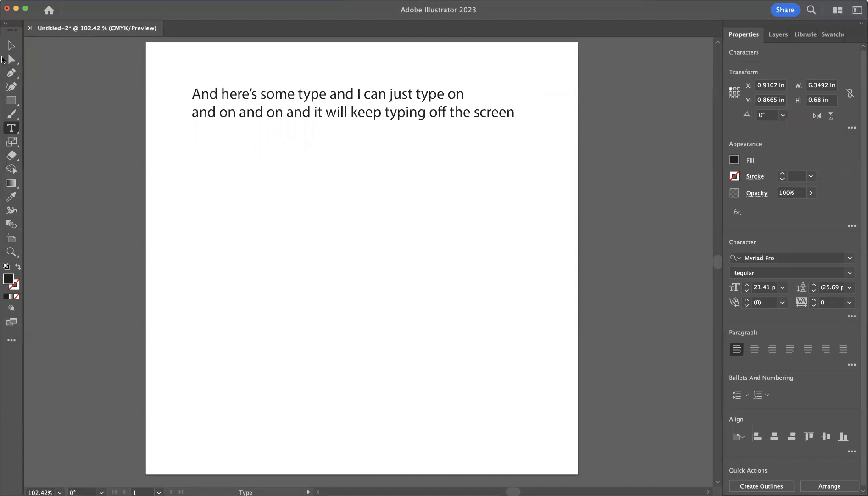
pyautogui.click(11, 45)
pyautogui.click(126, 104)
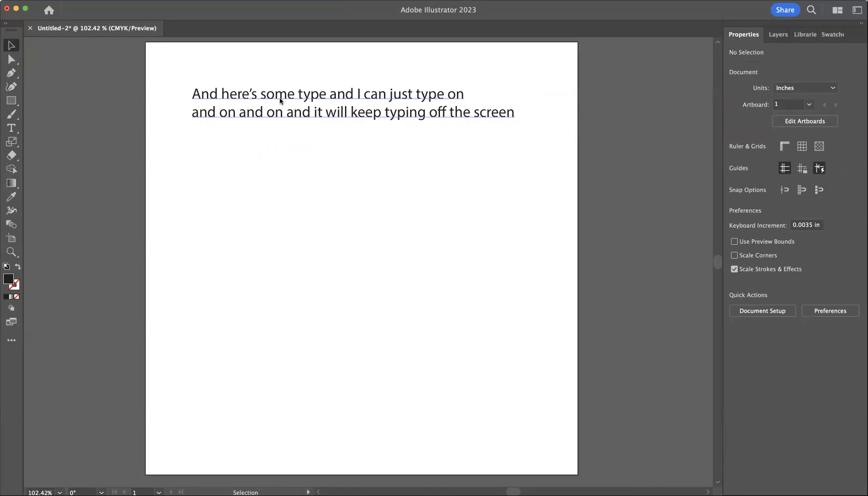
# - Draw a 5.54 by 4.5 in area-type box below the heading, filled with Lorem ipsum
pyautogui.click(11, 128)
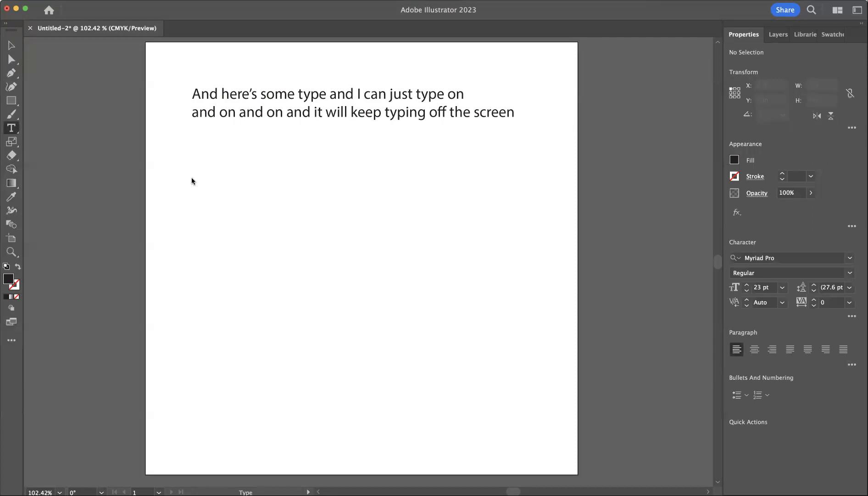
pyautogui.moveTo(190, 181); pyautogui.dragTo(474, 410)
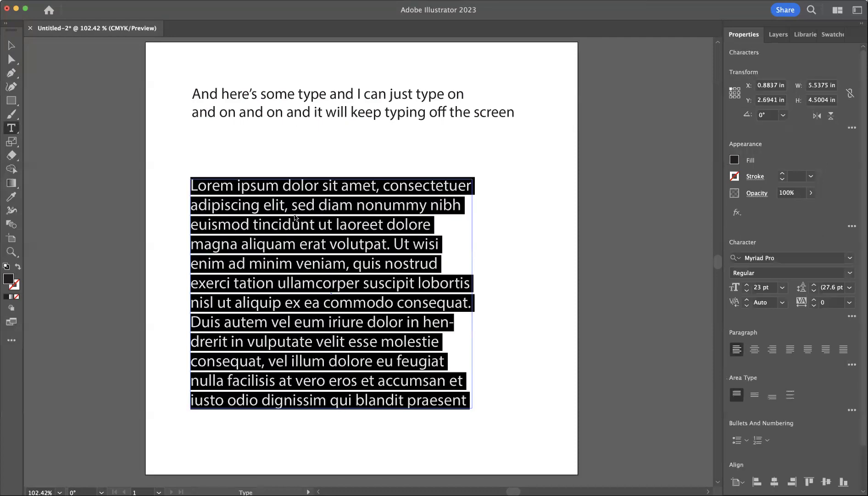
pyautogui.click(295, 215)
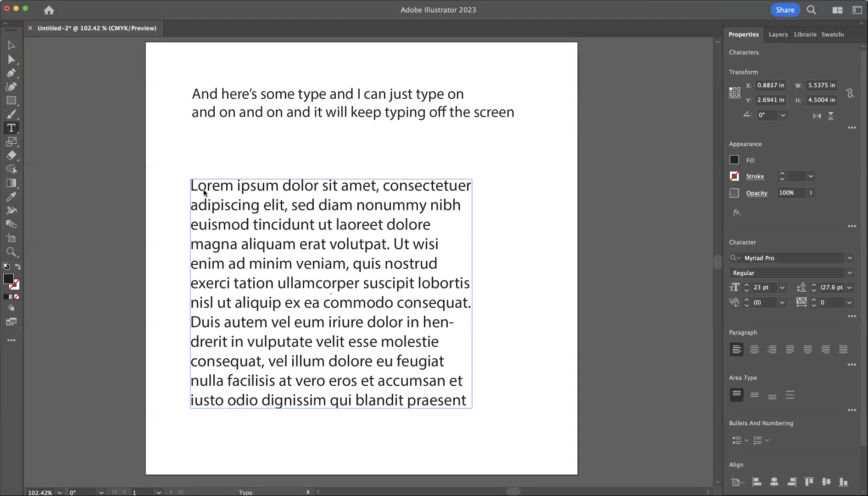
# - Resize the Lorem ipsum frame to 5.9352 by 4.8972 in so the paragraph reflows
pyautogui.click(11, 45)
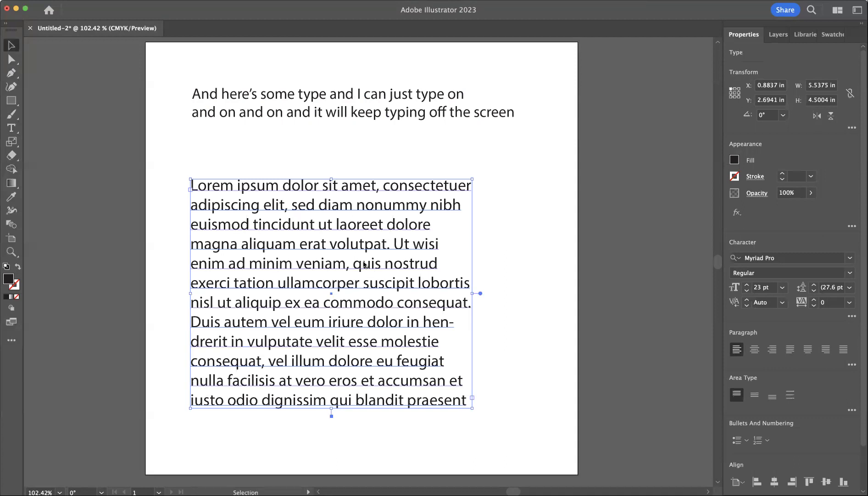
pyautogui.moveTo(467, 407); pyautogui.dragTo(498, 432)
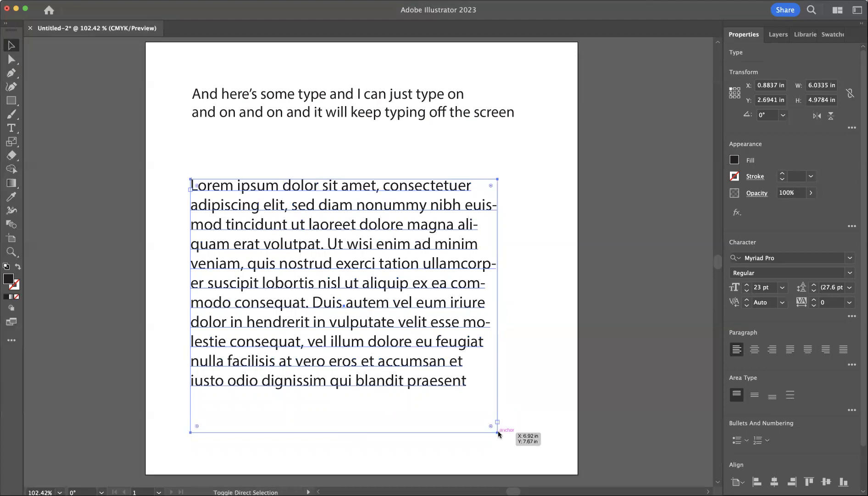
pyautogui.moveTo(498, 432); pyautogui.dragTo(533, 429)
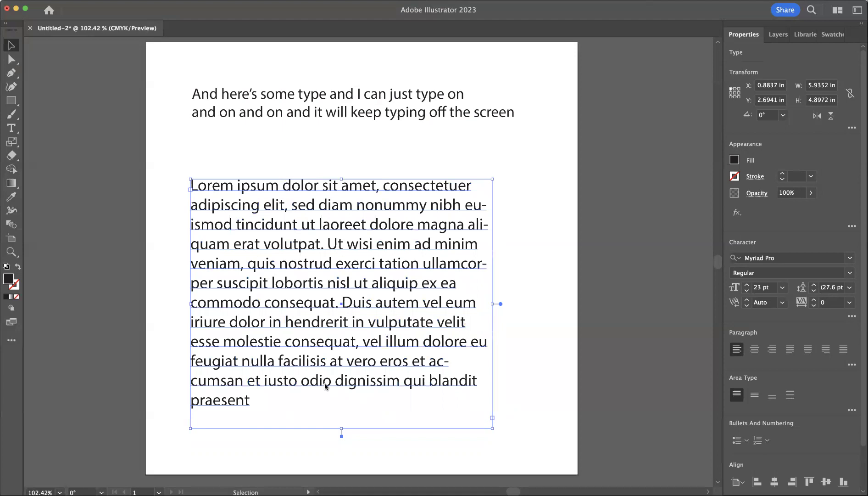
pyautogui.doubleClick(324, 399)
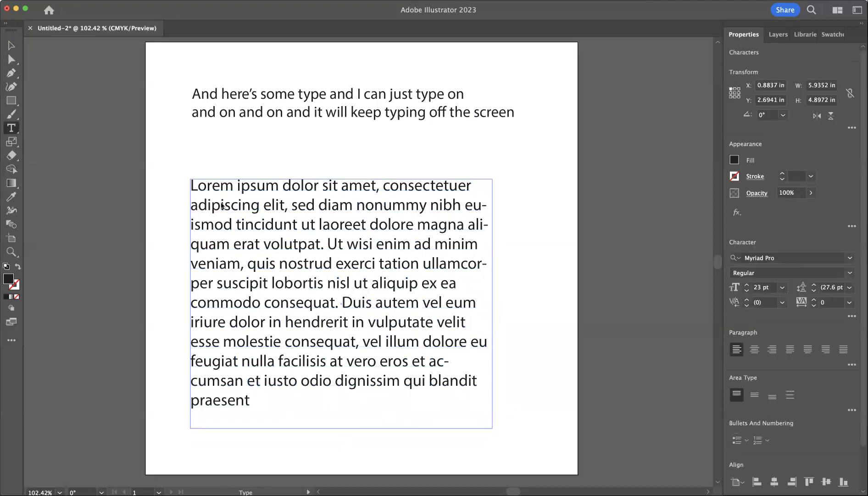
# - Select the entire Lorem ipsum paragraph and adjust its font size to 16 pt
pyautogui.moveTo(249, 390); pyautogui.dragTo(144, 177)
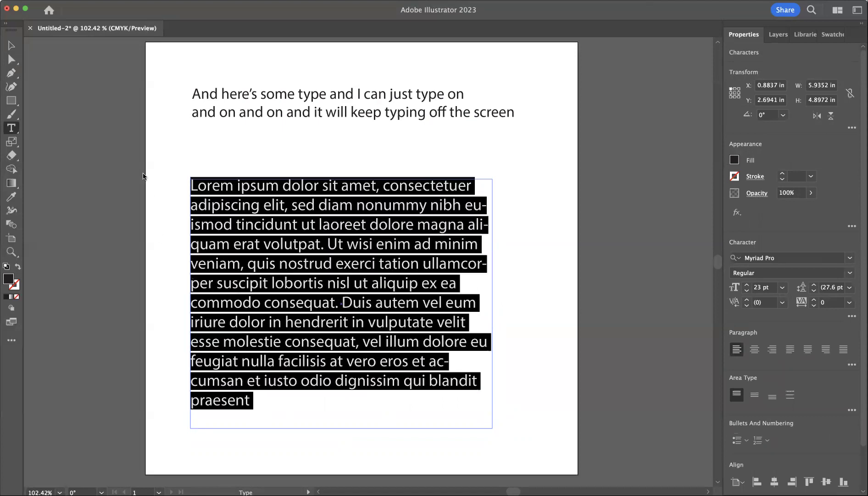
pyautogui.click(748, 291)
pyautogui.click(748, 291)
pyautogui.click(748, 291)
pyautogui.click(749, 291)
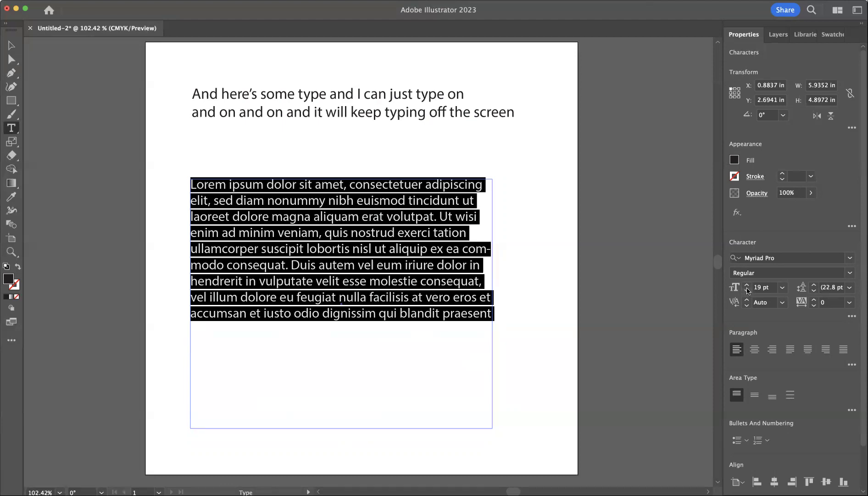
pyautogui.click(747, 284)
pyautogui.click(747, 285)
pyautogui.click(747, 285)
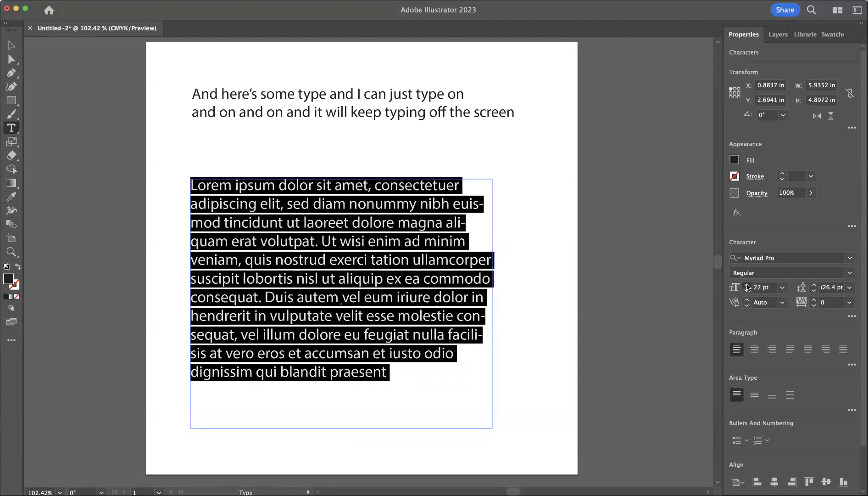
pyautogui.click(747, 284)
pyautogui.click(747, 291)
pyautogui.click(747, 291)
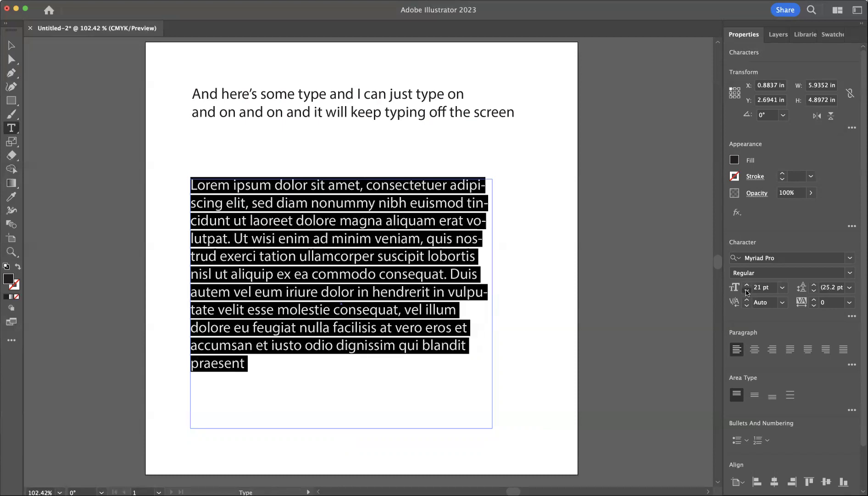
pyautogui.click(747, 291)
pyautogui.click(747, 291)
pyautogui.click(747, 291)
pyautogui.click(747, 291)
pyautogui.click(747, 291)
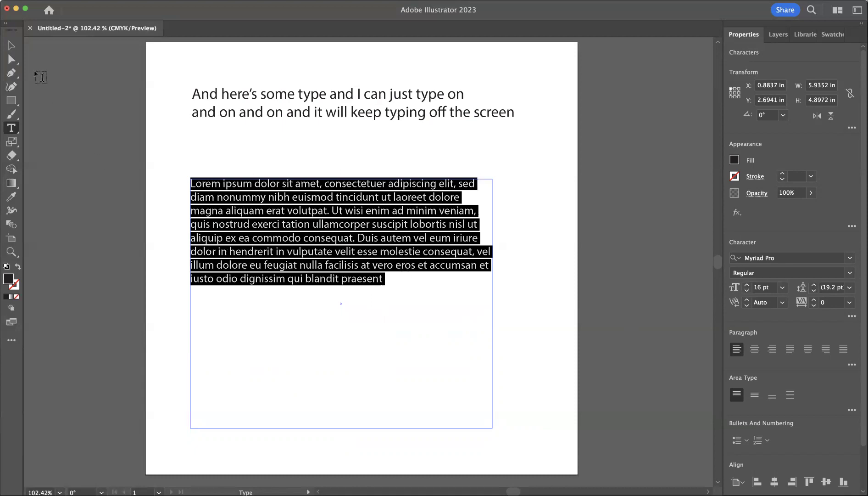
pyautogui.click(10, 45)
pyautogui.click(98, 111)
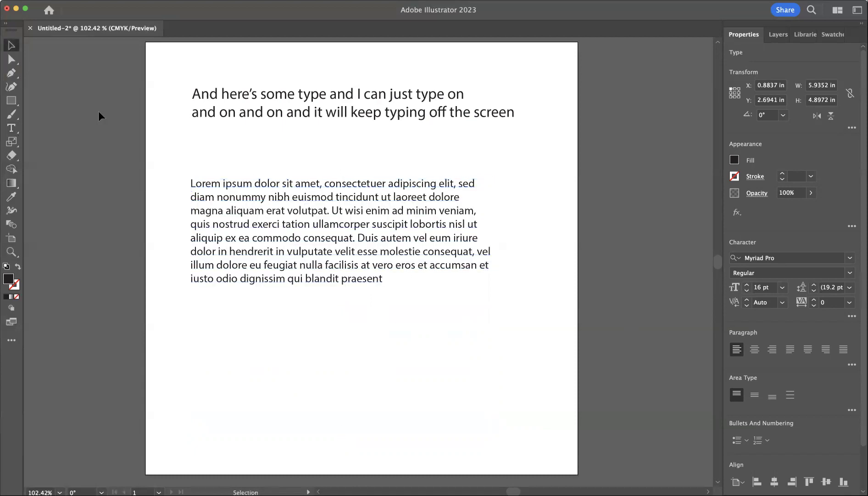
pyautogui.click(310, 236)
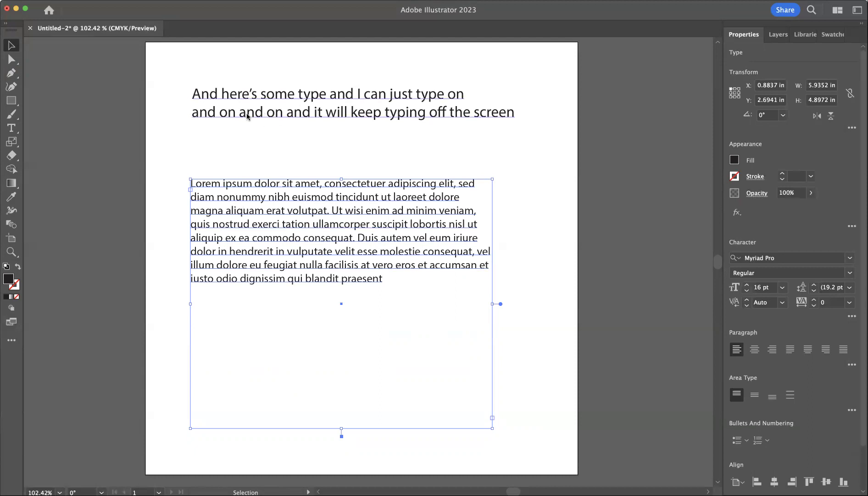
pyautogui.click(328, 146)
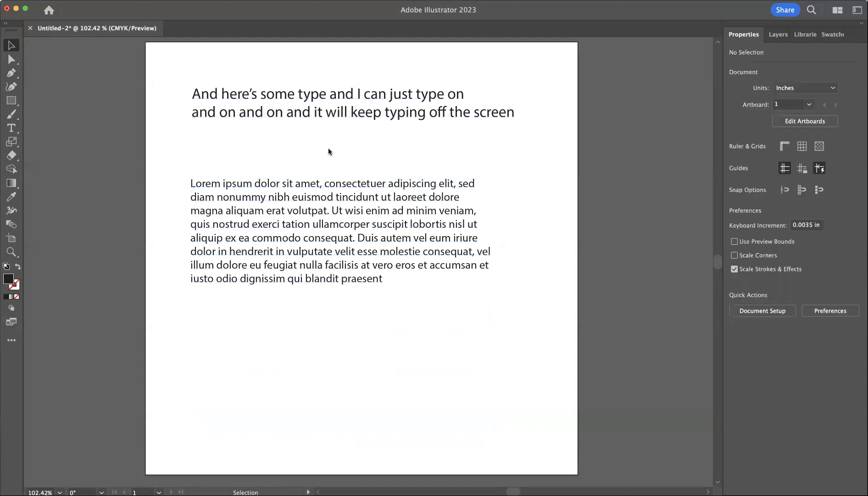